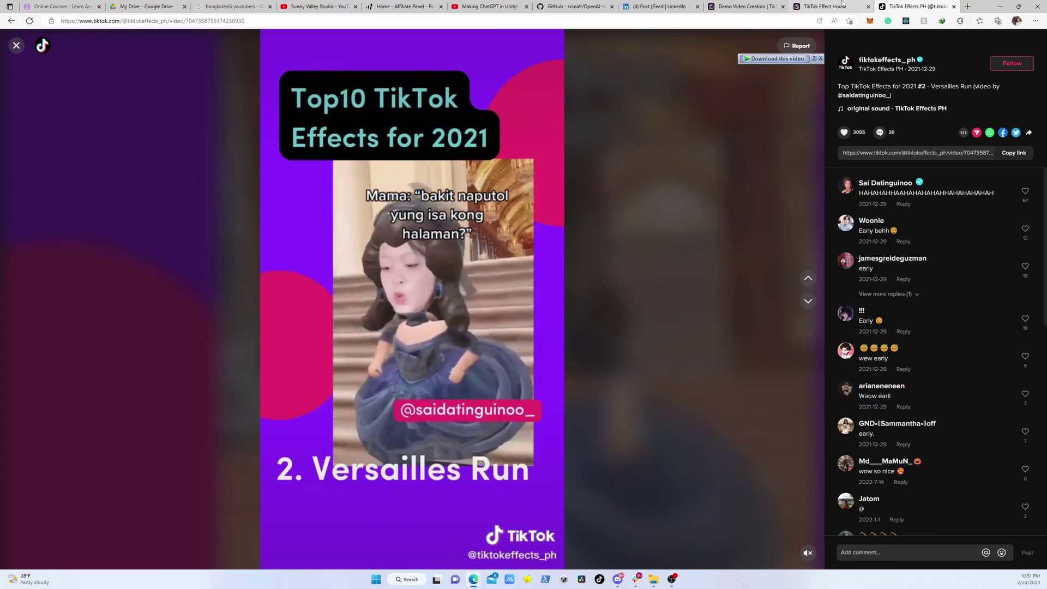
- Switch to the already-open TikTok Effect House browser tab at effecthouse.tiktok.com
left_click(843, 4)
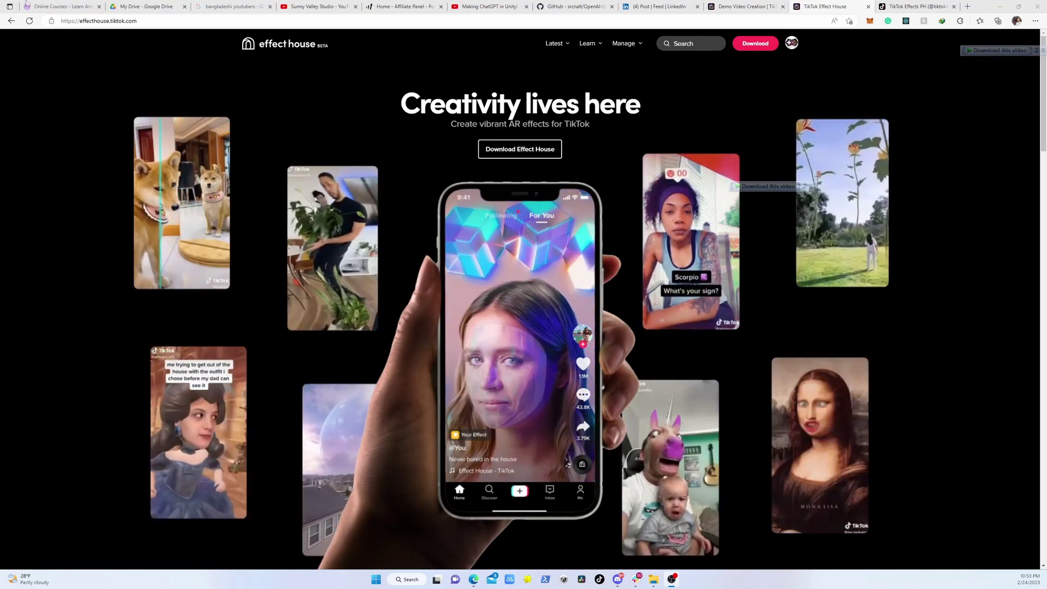
- Go to the Effect House download page from the site header
left_click(755, 43)
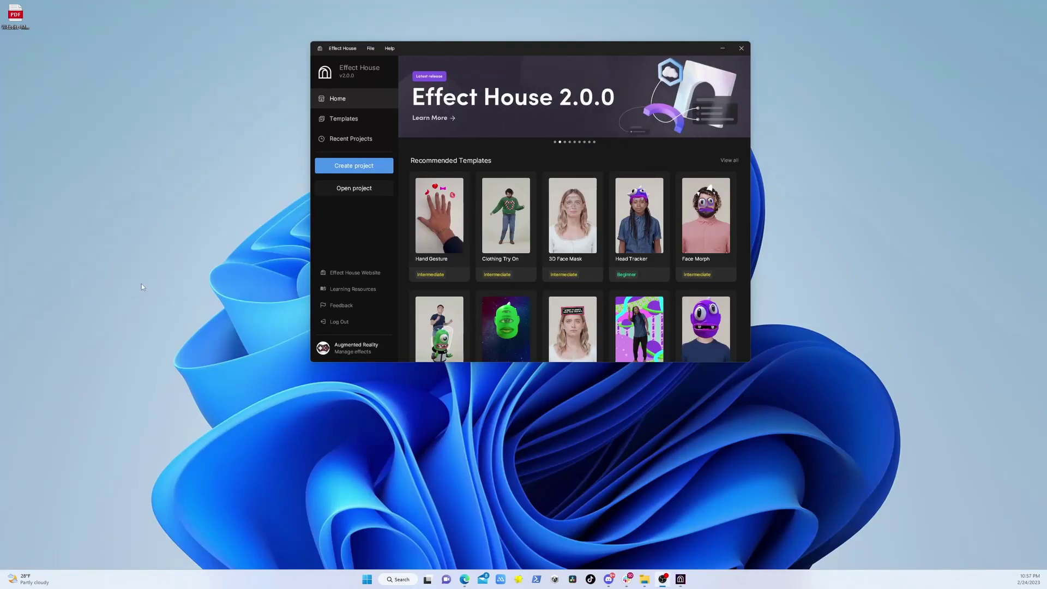
- Create a new Untitled project from the Effect House home screen
left_click(369, 170)
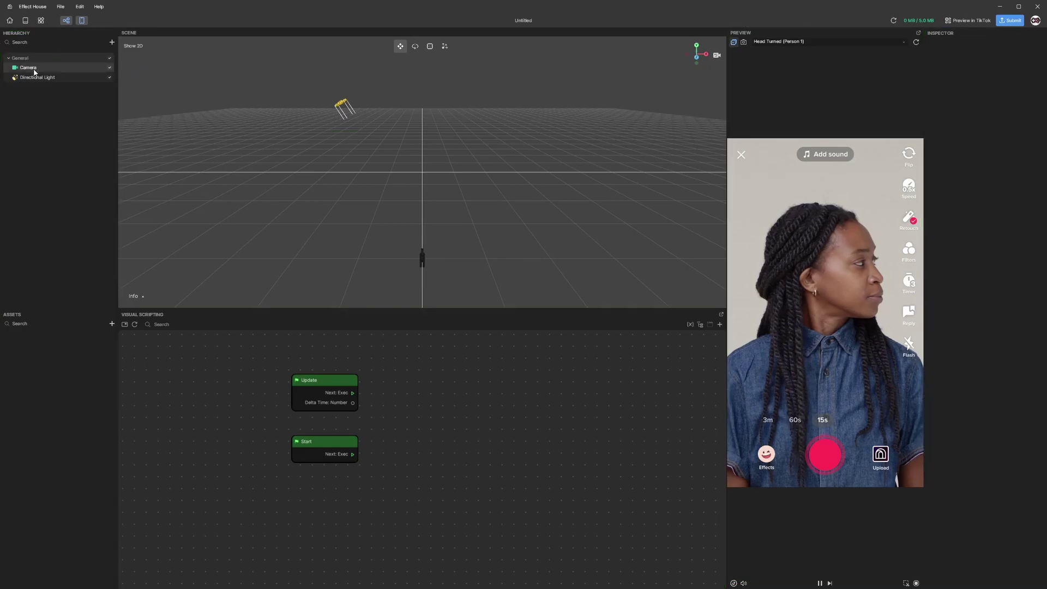
- Select the Camera in the Hierarchy to view its position and 60 field-of-view settings
left_click(33, 69)
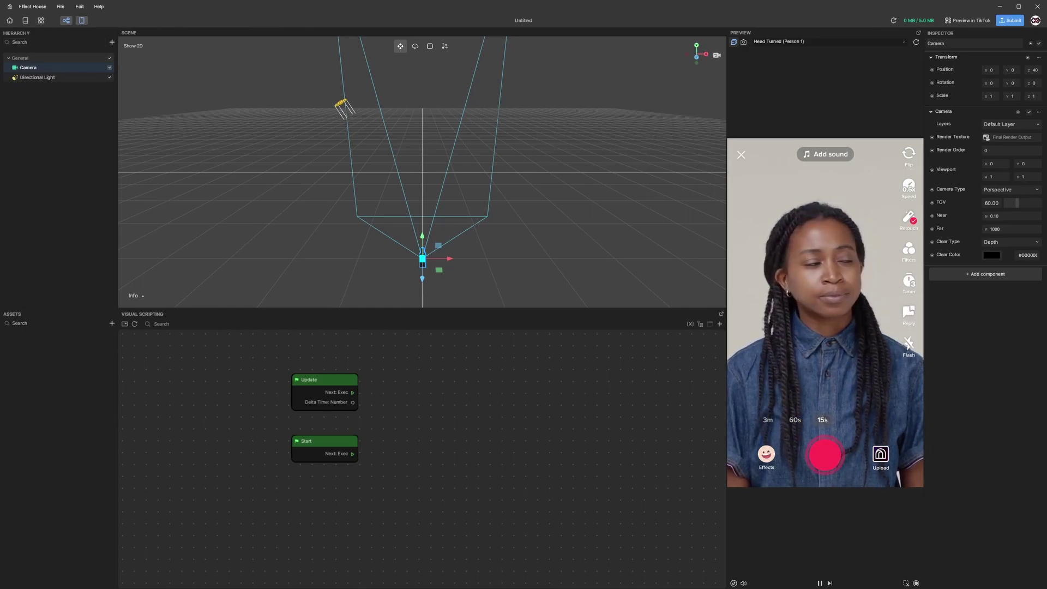
- Search the Asset Library for 'glass' and import the Neon Party Glasses model
left_click(41, 21)
left_click(327, 107)
type("g")
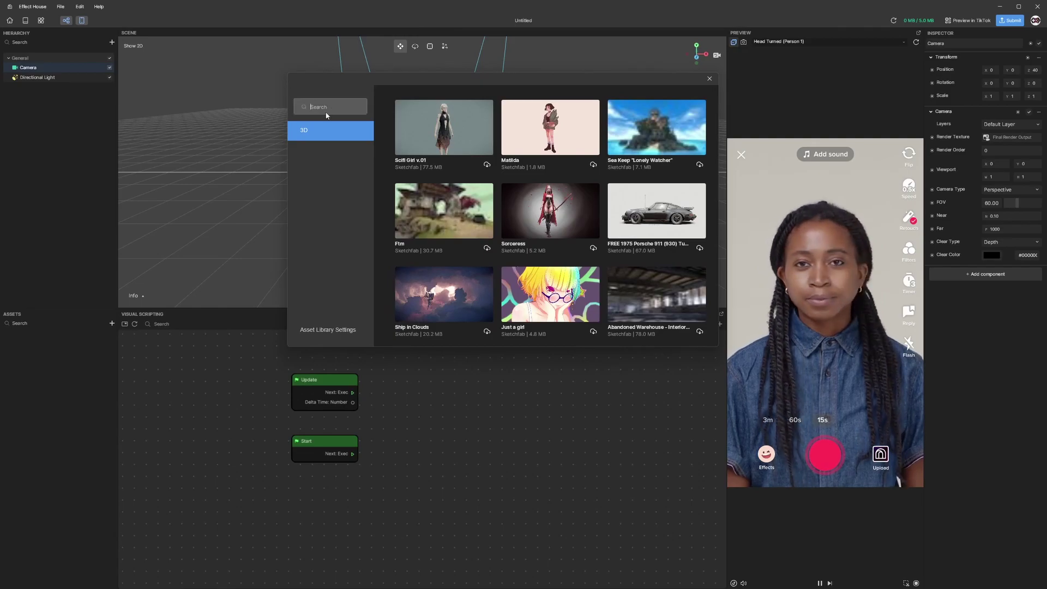
type("lass")
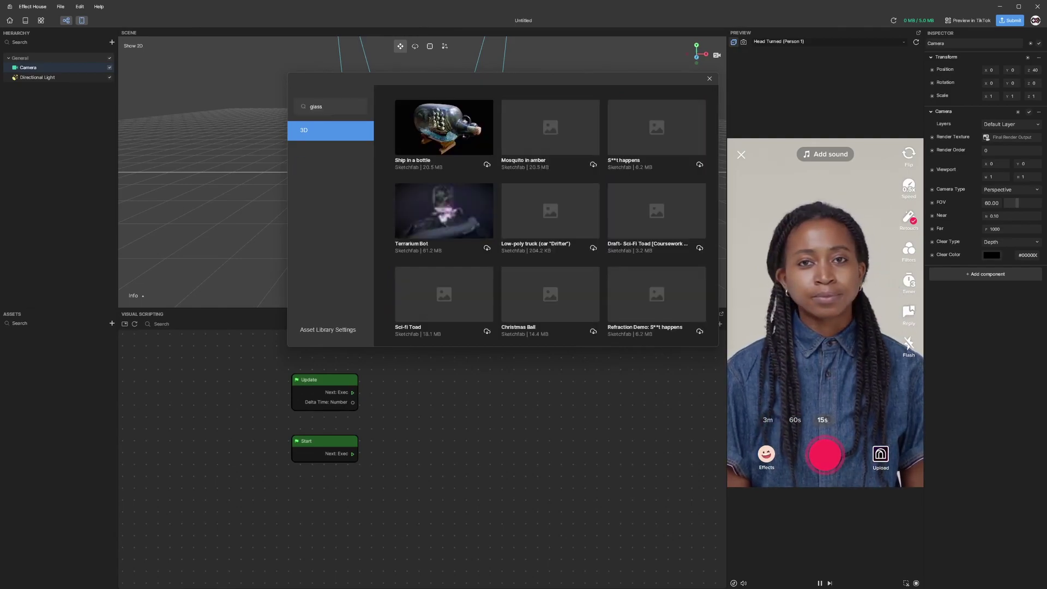
scroll(594, 330, "down", 1)
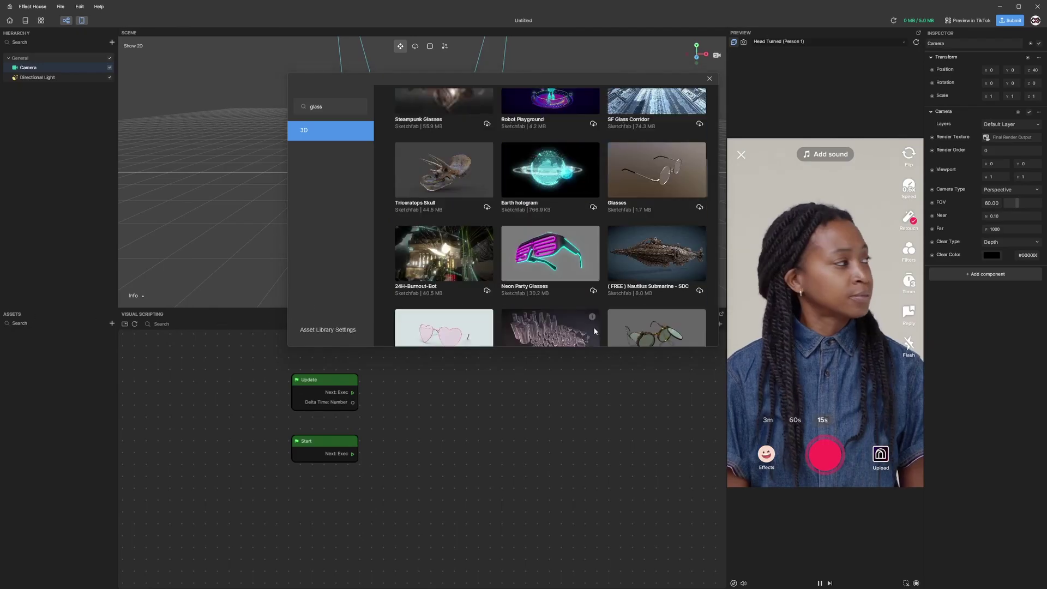
left_click(593, 290)
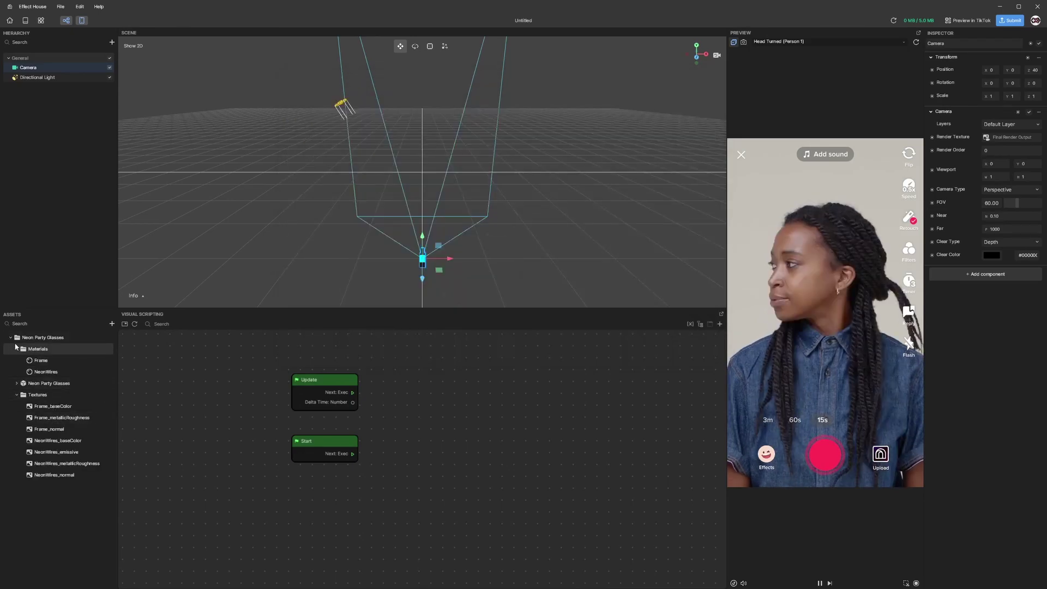
- Add a Head Tracker via Add object > AR Tracking and select its Head
left_click(11, 338)
left_click(11, 338)
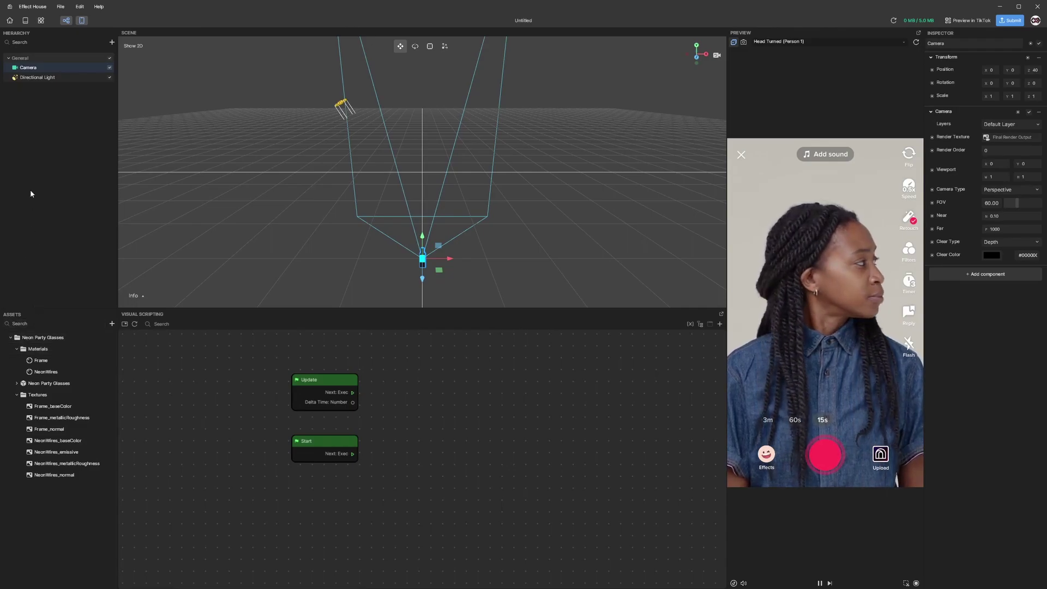
right_click(32, 118)
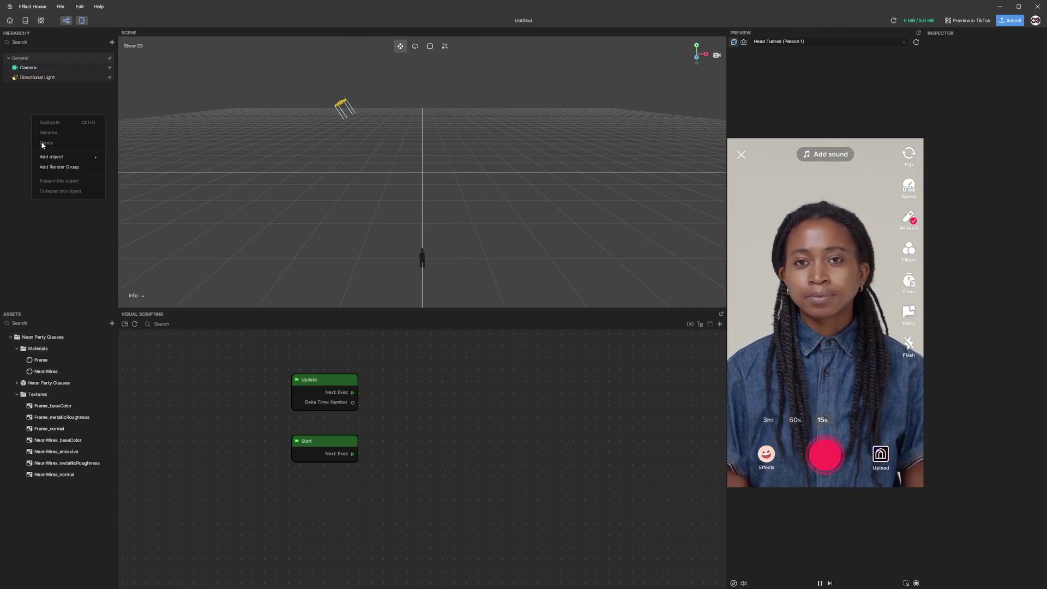
mouse_move(56, 161)
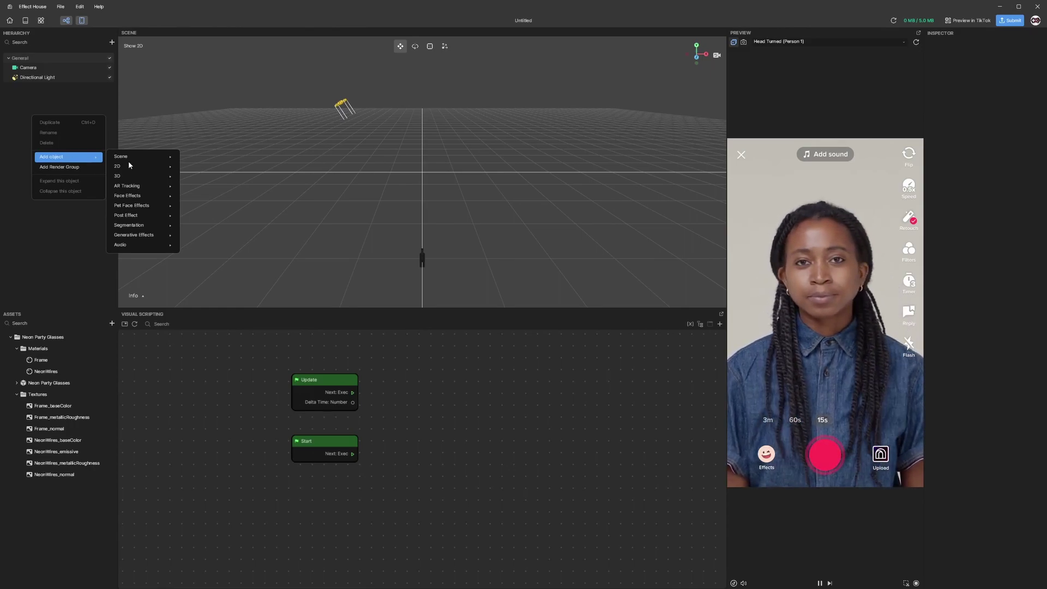
mouse_move(132, 190)
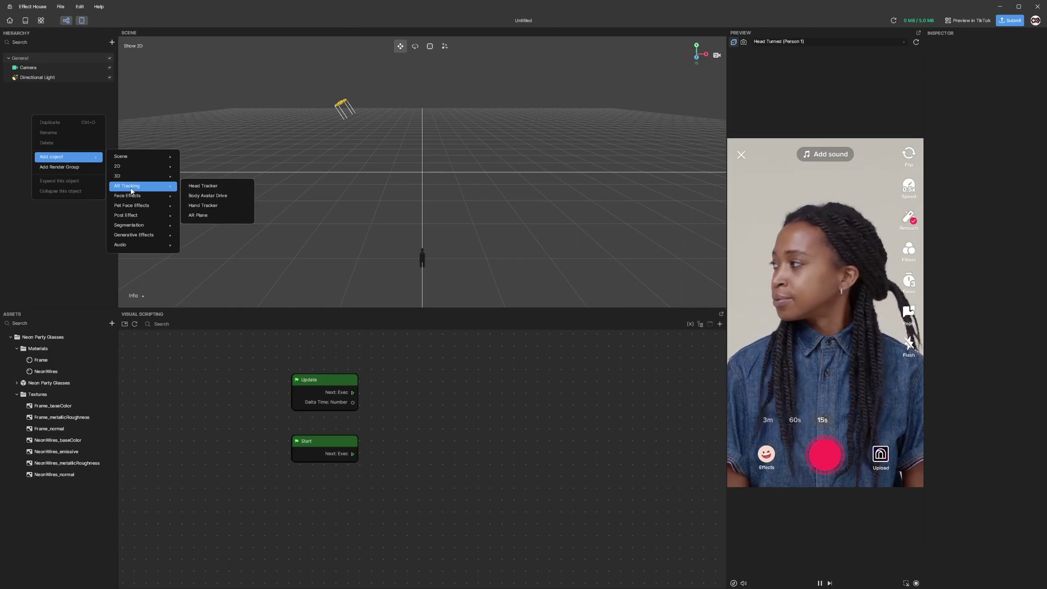
left_click(207, 188)
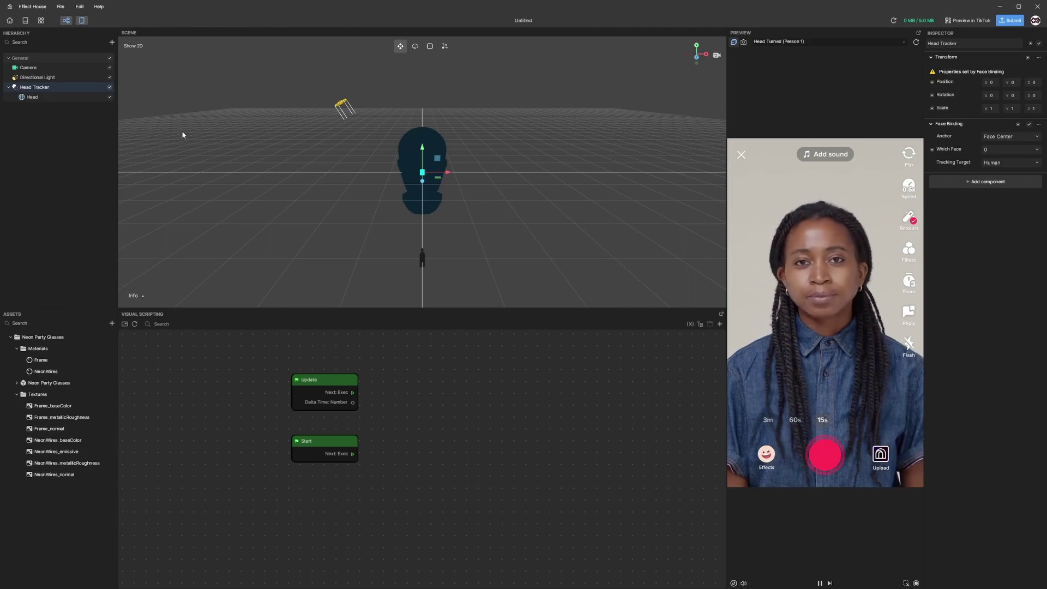
left_click(39, 97)
- Drag the Neon Party Glasses asset onto the Head object in the Hierarchy
middle_click_drag(486, 201, 389, 194)
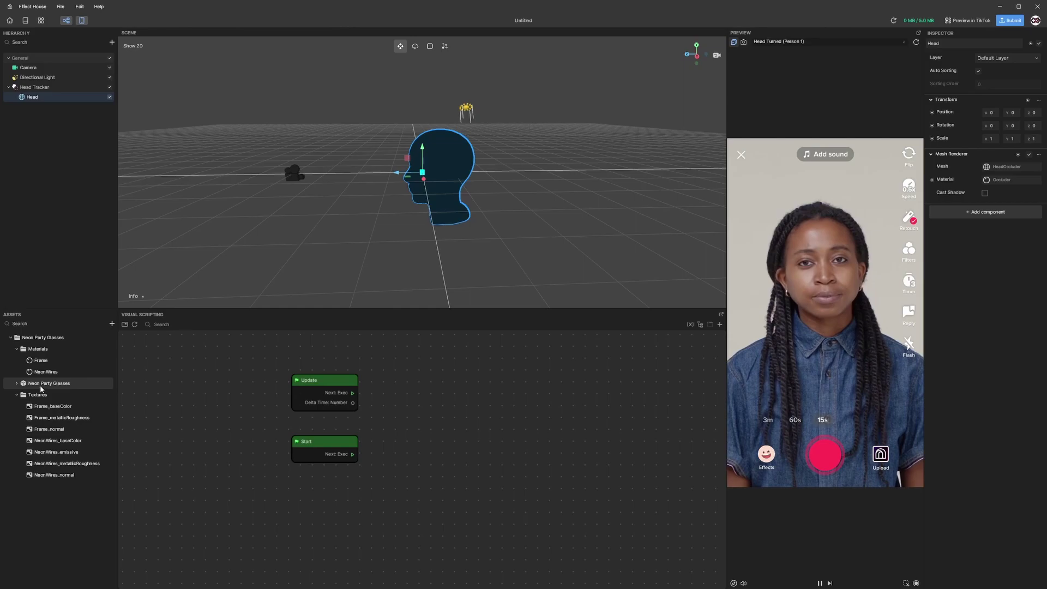
left_click_drag(32, 386, 215, 317)
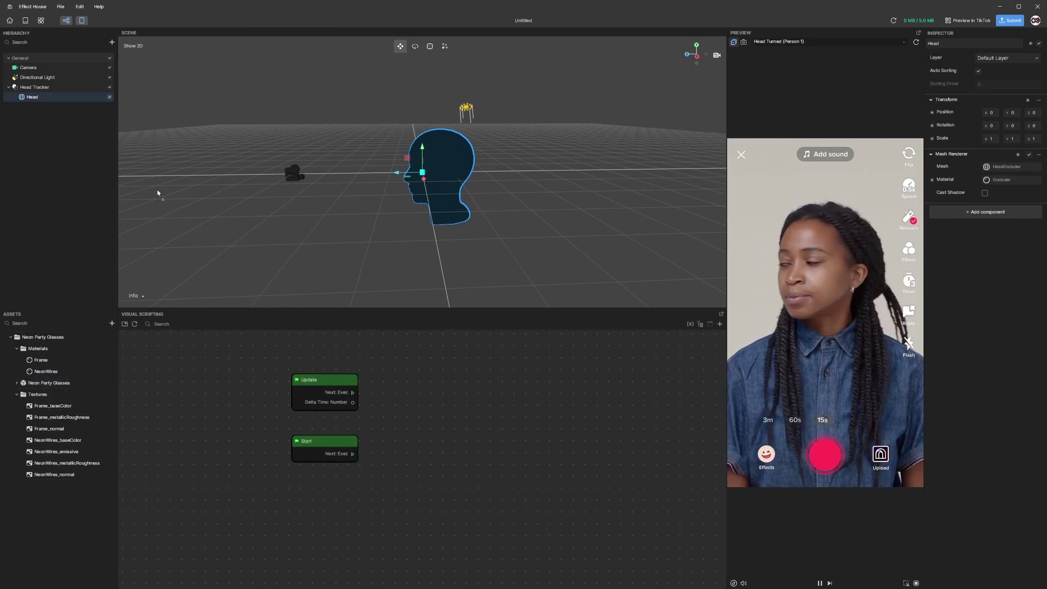
left_click_drag(43, 108, 40, 100)
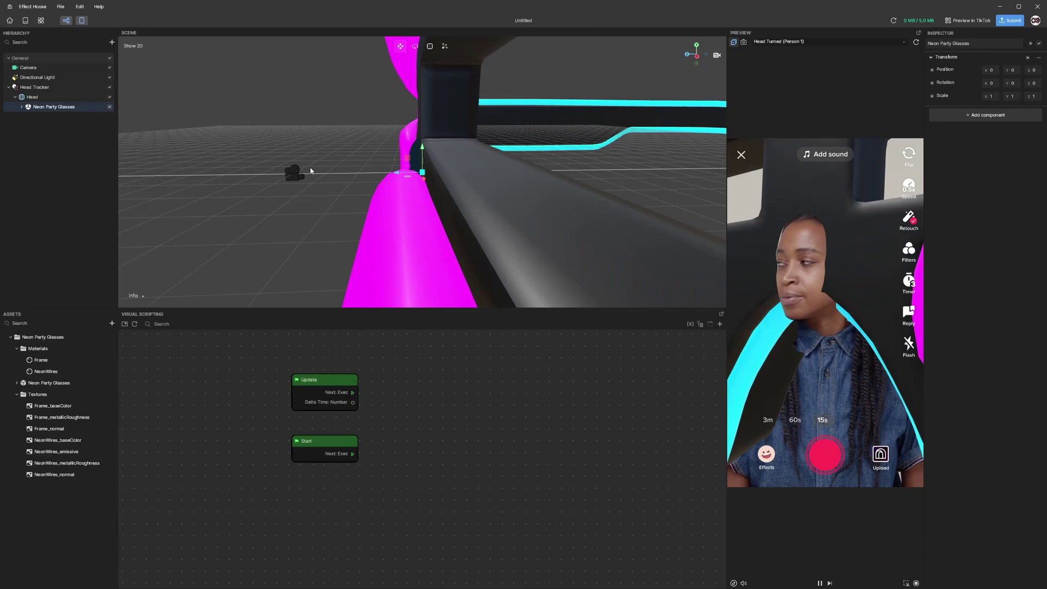
middle_click_drag(310, 171, 415, 189)
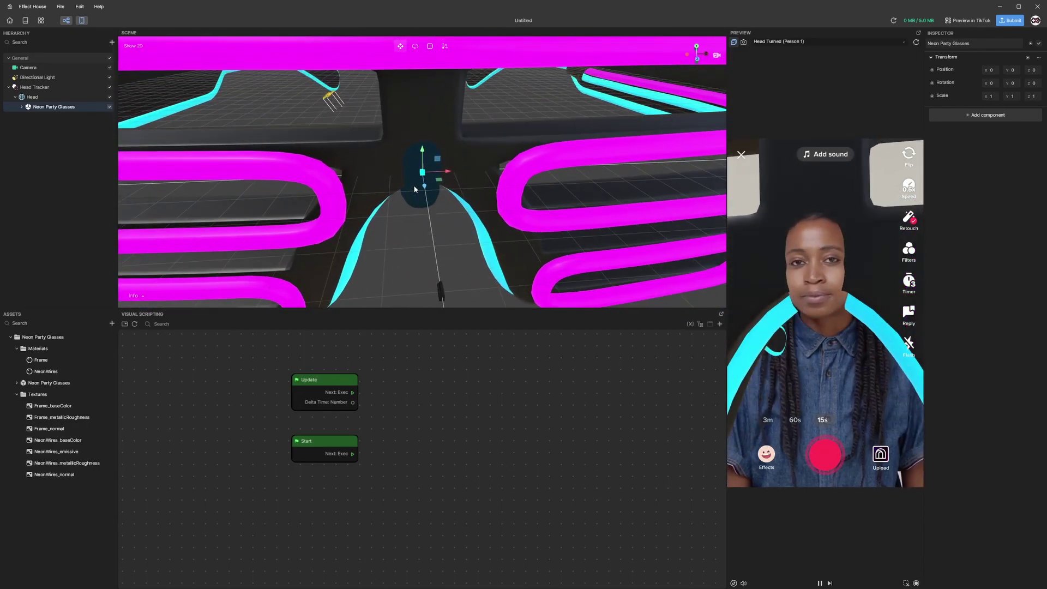
scroll(412, 193, "down", 5)
scroll(410, 197, "up", 3)
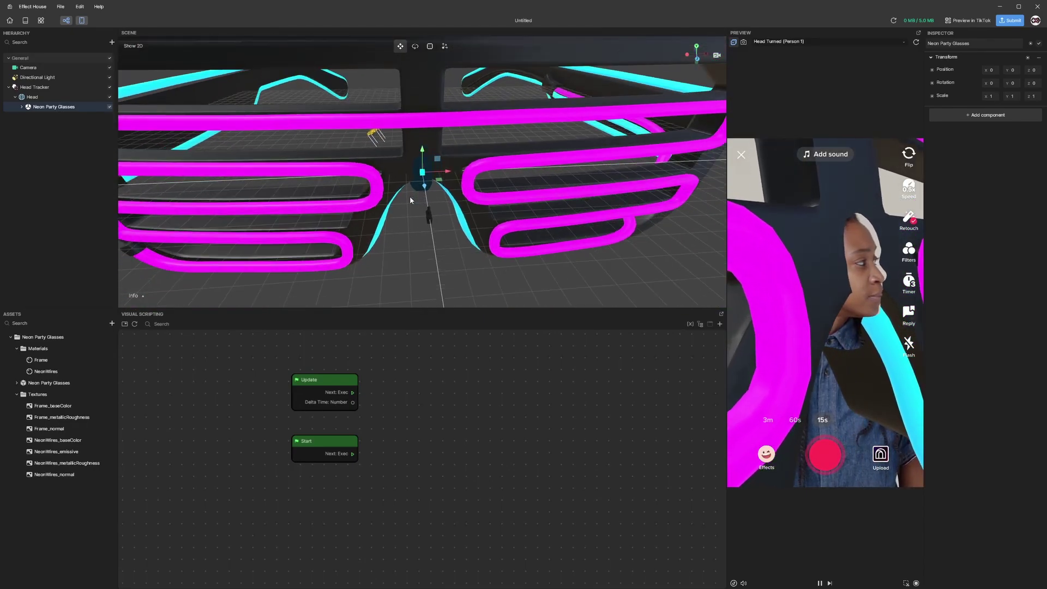
scroll(410, 198, "down", 6)
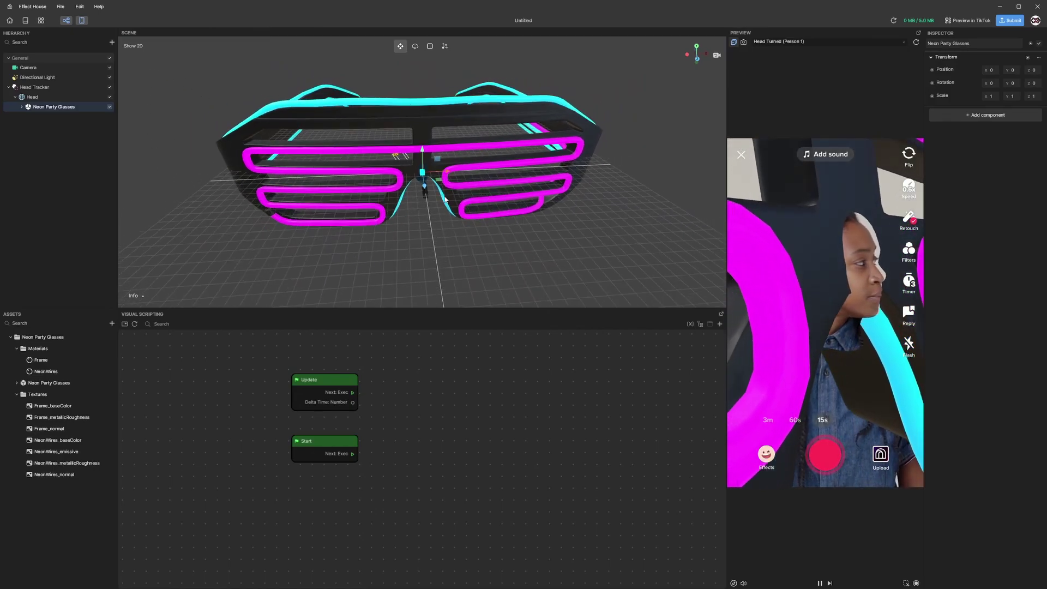
scroll(404, 205, "down", 3)
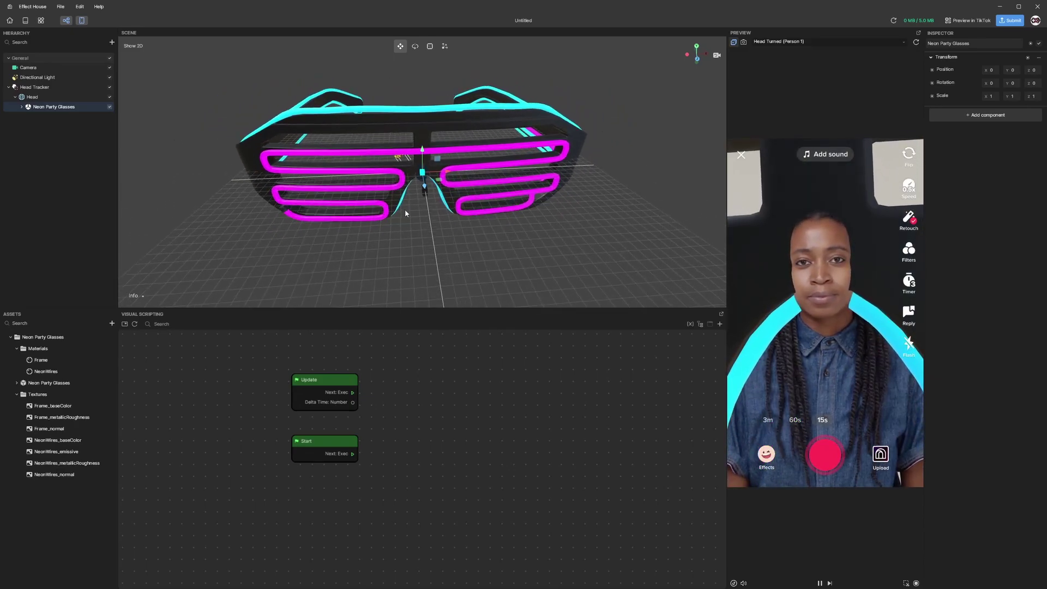
scroll(405, 209, "up", 4)
scroll(406, 214, "down", 2)
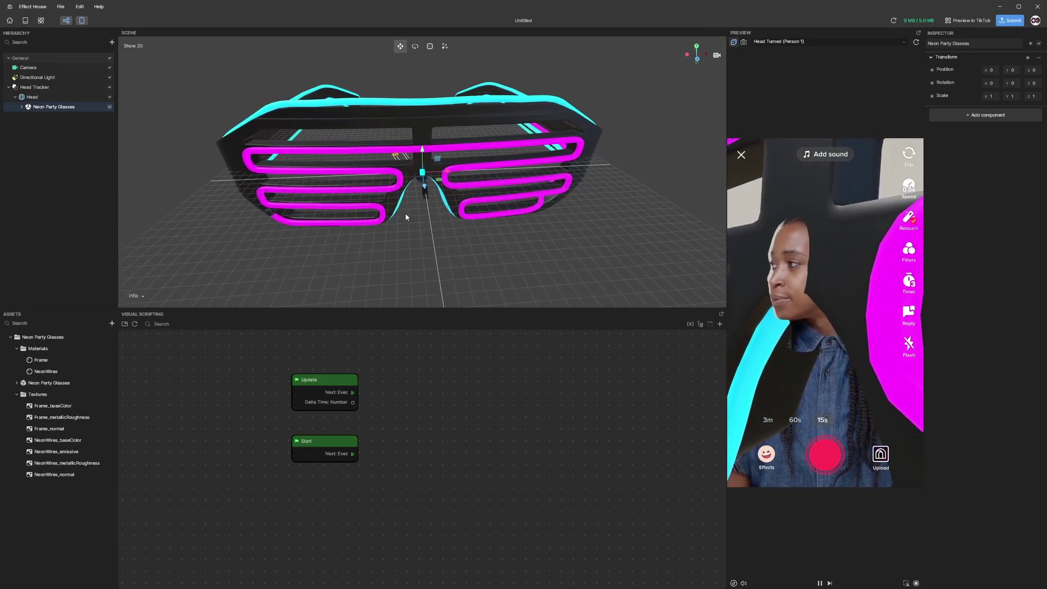
scroll(405, 216, "up", 3)
scroll(406, 217, "down", 2)
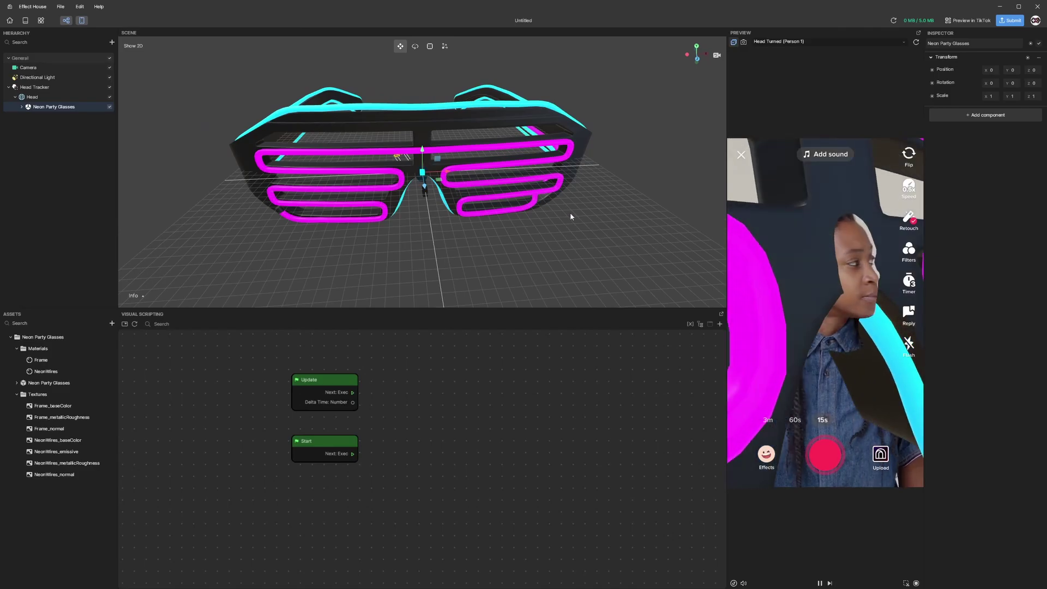
right_click_drag(579, 198, 160, 206)
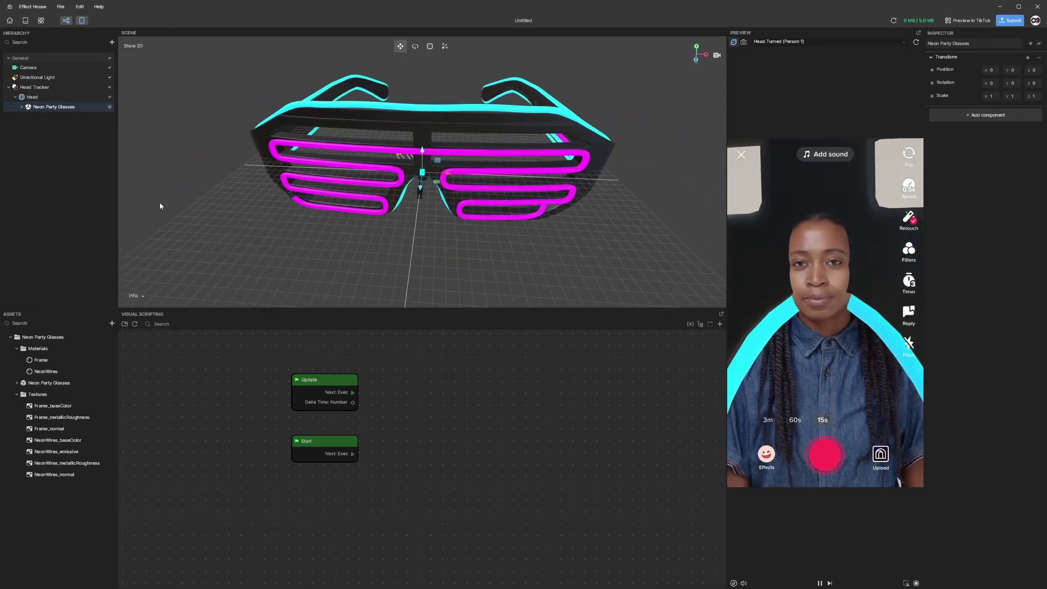
mouse_move(295, 191)
right_mouse_down()
mouse_move(305, 191)
mouse_move(188, 192)
mouse_move(282, 204)
right_mouse_up()
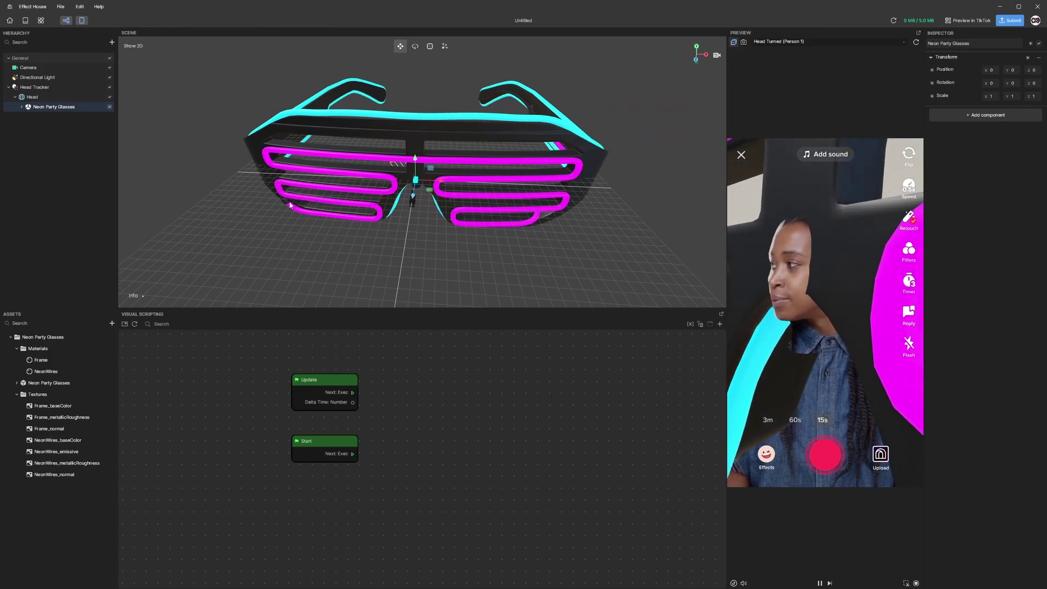
left_click(259, 158)
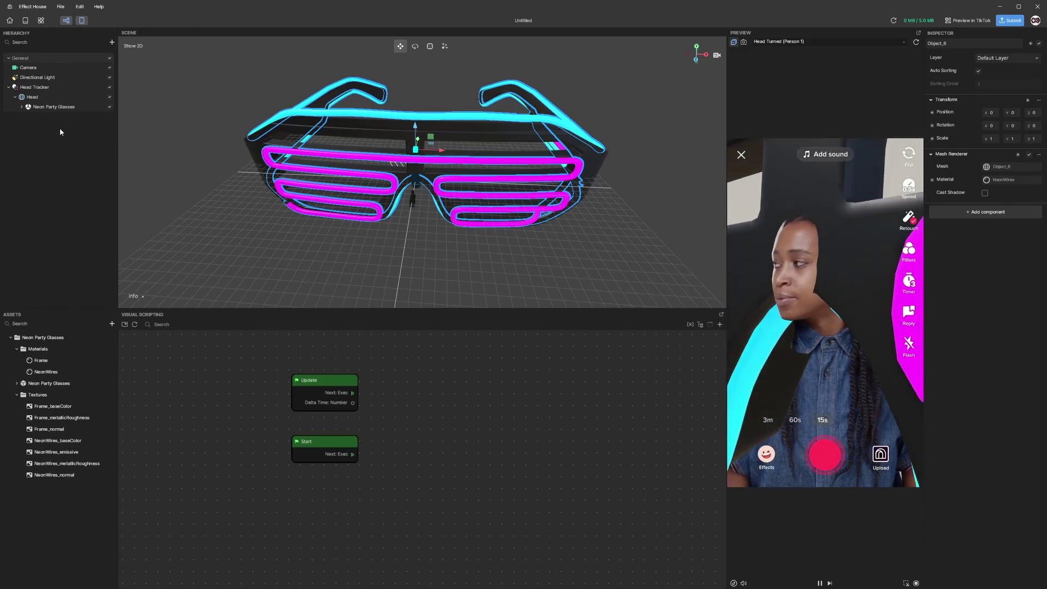
left_click(59, 108)
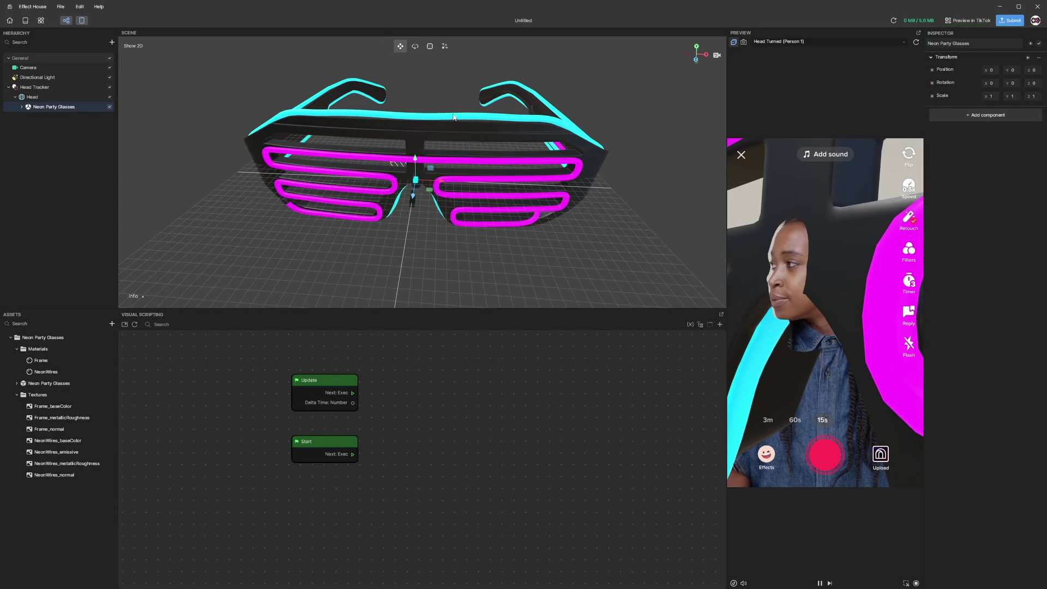
- Shrink the Neon Party Glasses uniformly to 0.04 scale
left_click(415, 47)
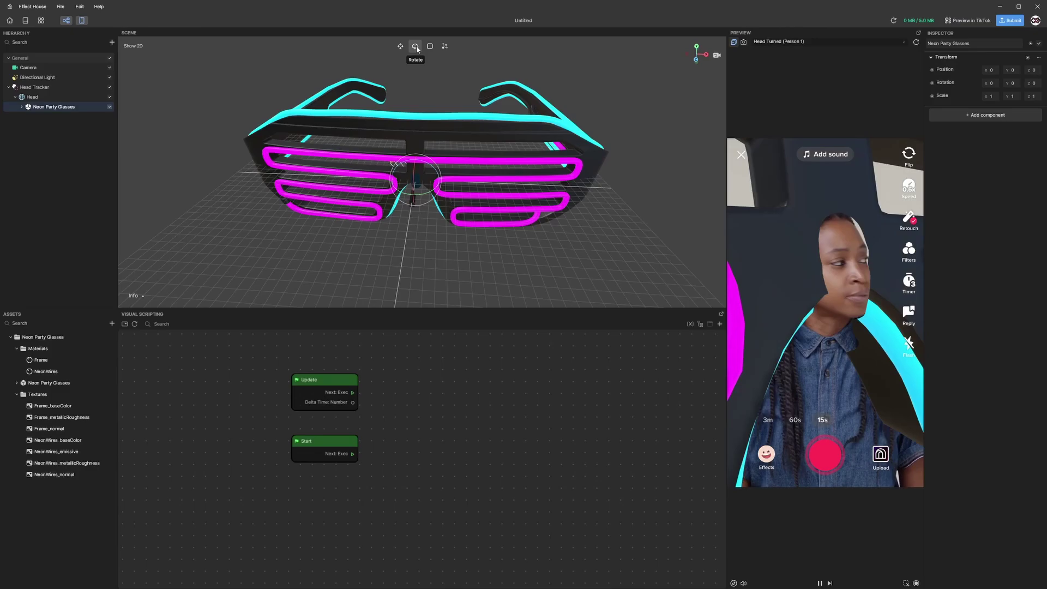
scroll(430, 193, "up", 2)
scroll(430, 193, "down", 3)
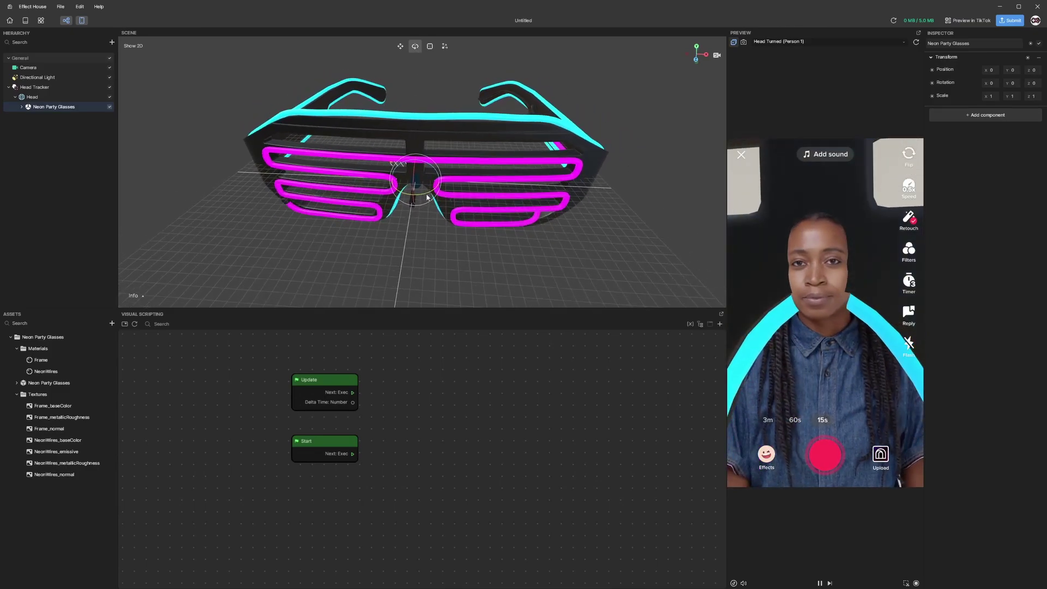
mouse_move(418, 191)
left_mouse_down()
mouse_move(382, 191)
mouse_move(419, 191)
left_mouse_up()
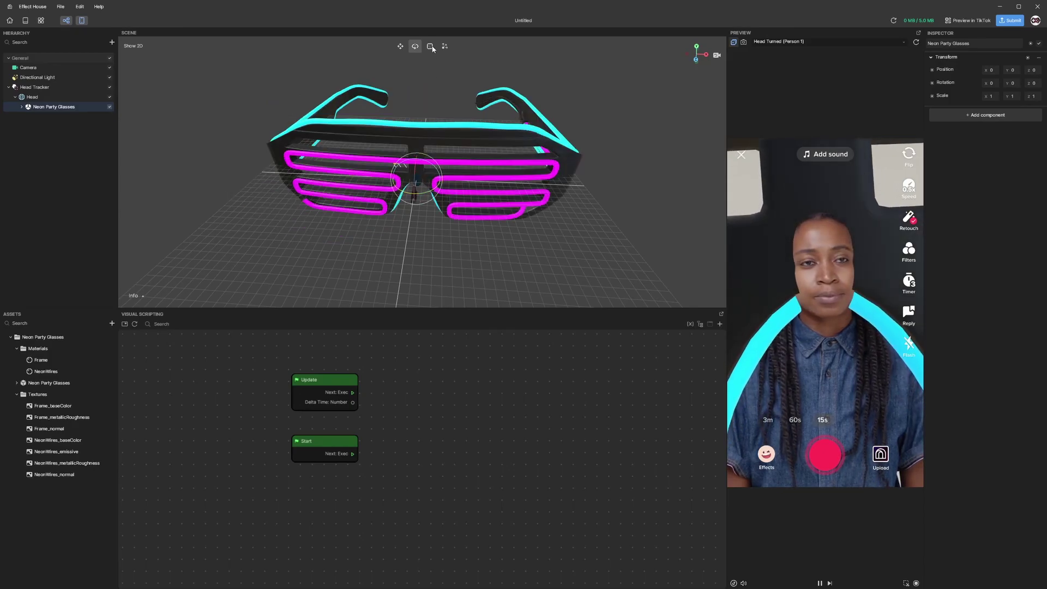
left_click(430, 47)
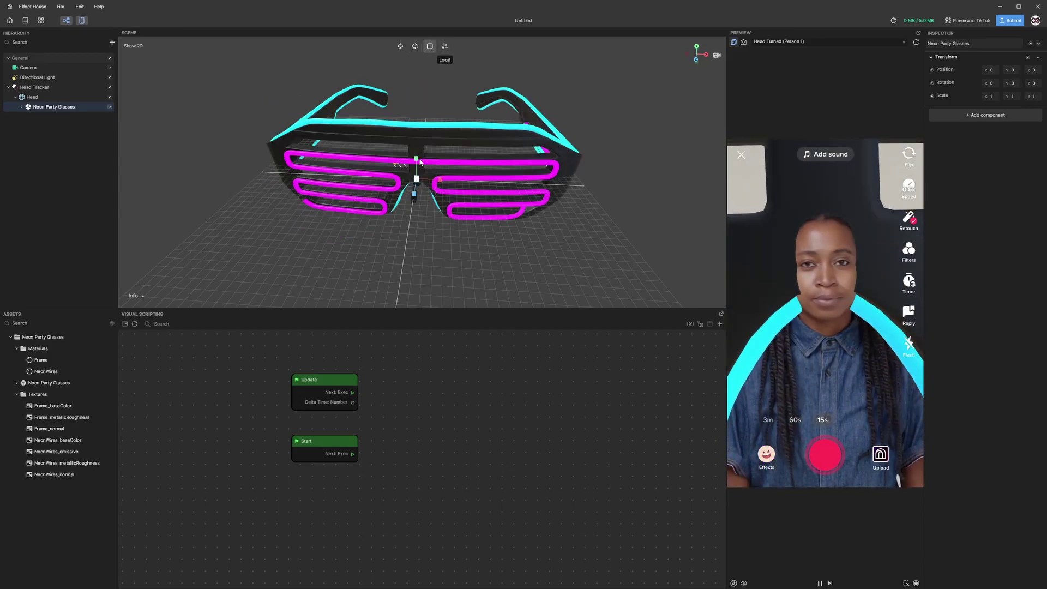
left_click_drag(416, 178, 396, 183)
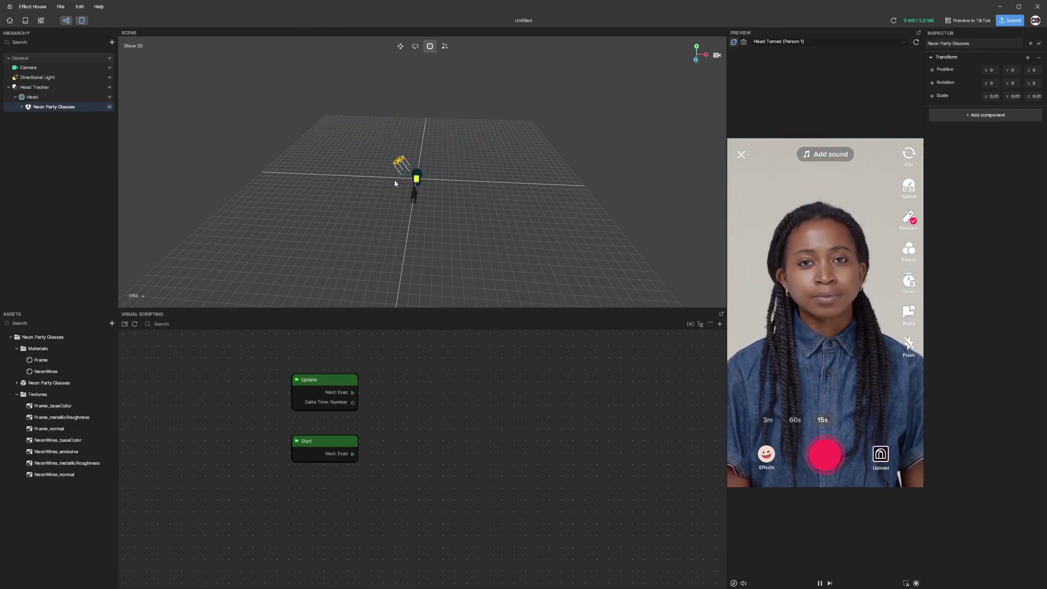
left_click_drag(396, 183, 394, 179)
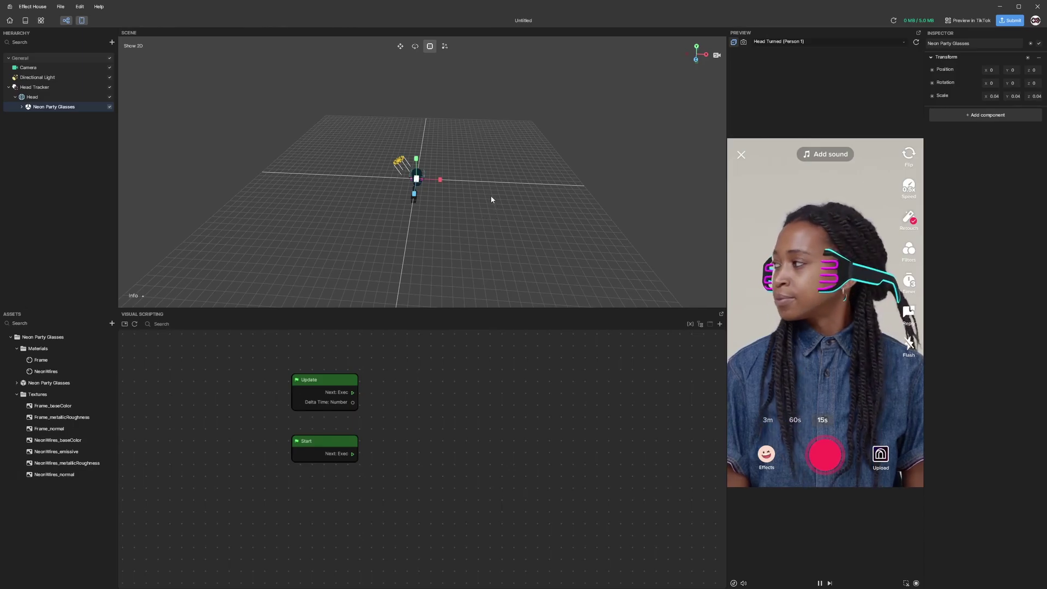
- Move the glasses forward along the depth axis so they sit on the face
key("w")
right_click_drag(492, 200, 415, 155)
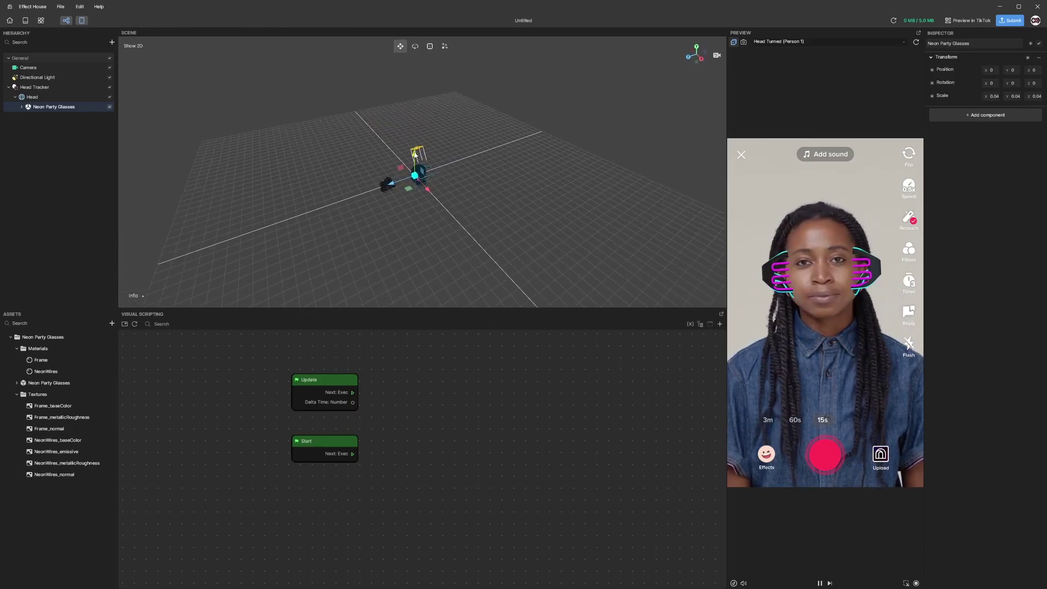
scroll(415, 154, "up", 5)
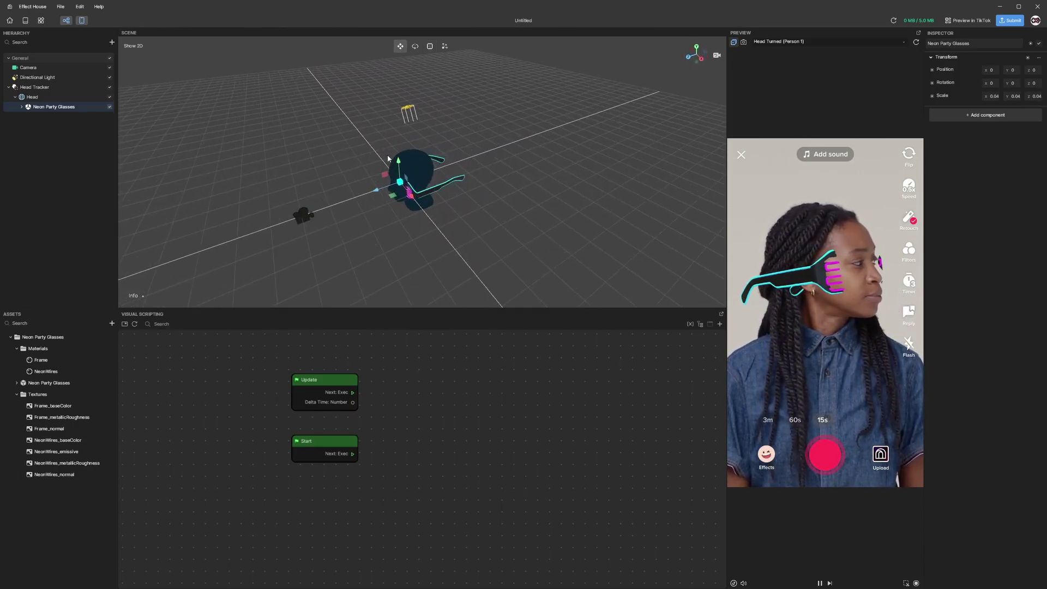
scroll(386, 157, "up", 4)
scroll(460, 201, "up", 2)
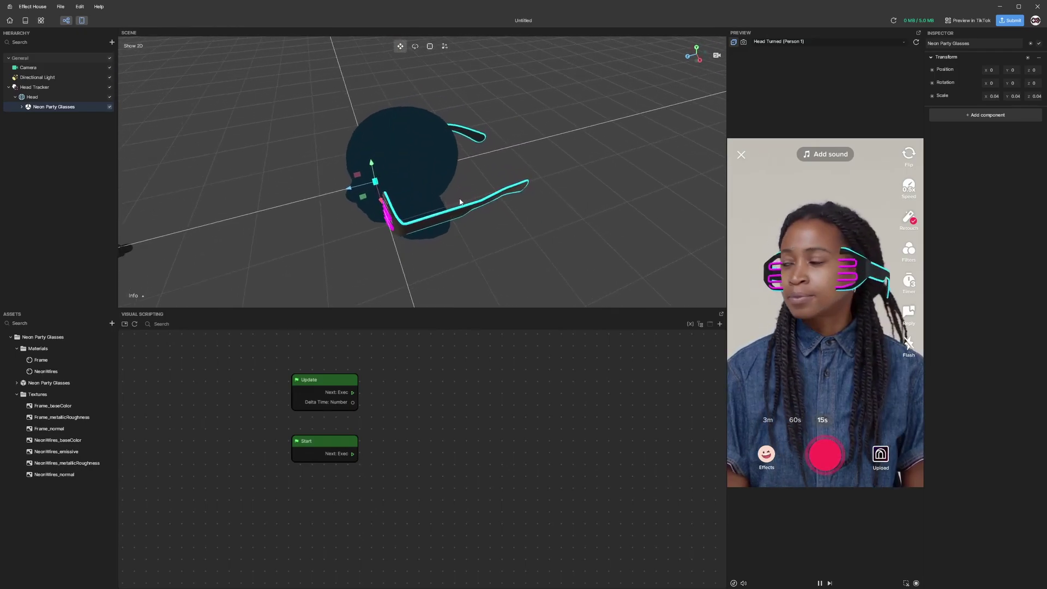
right_click_drag(460, 202, 452, 195)
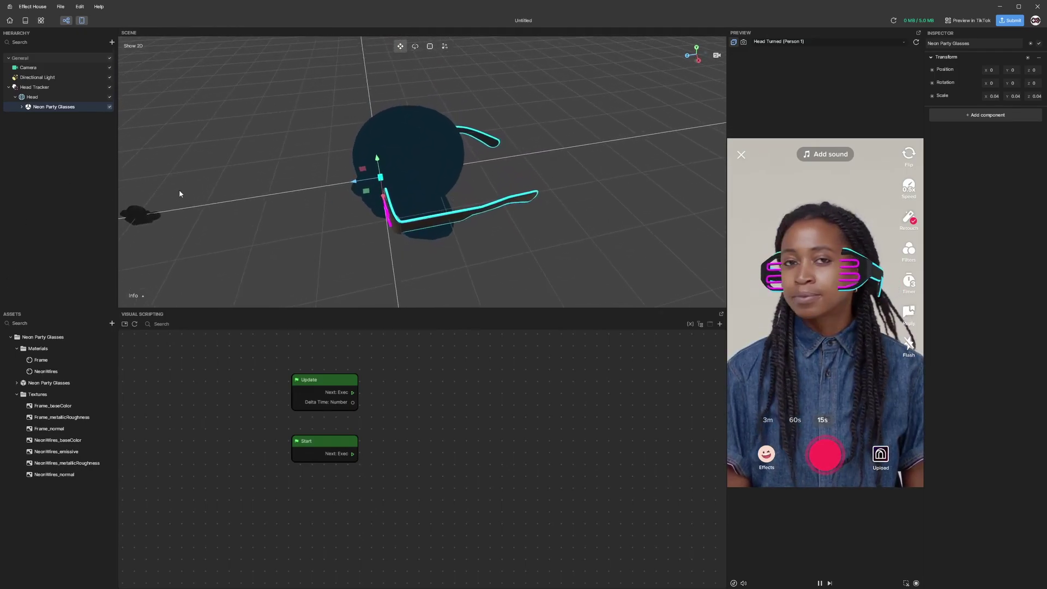
left_click_drag(355, 181, 343, 184)
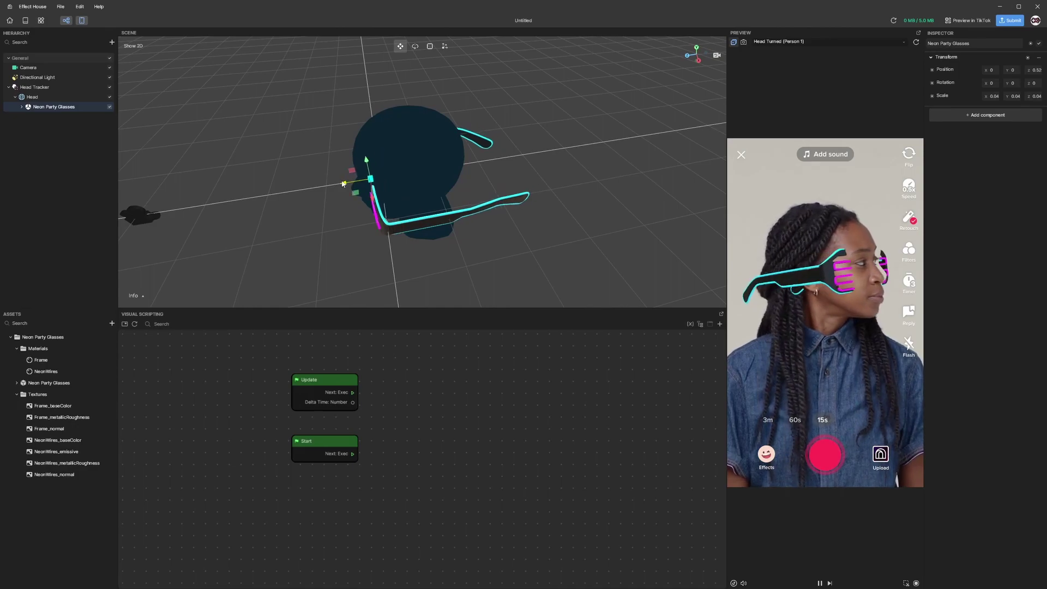
right_click_drag(320, 206, 334, 206)
left_click_drag(335, 205, 322, 180)
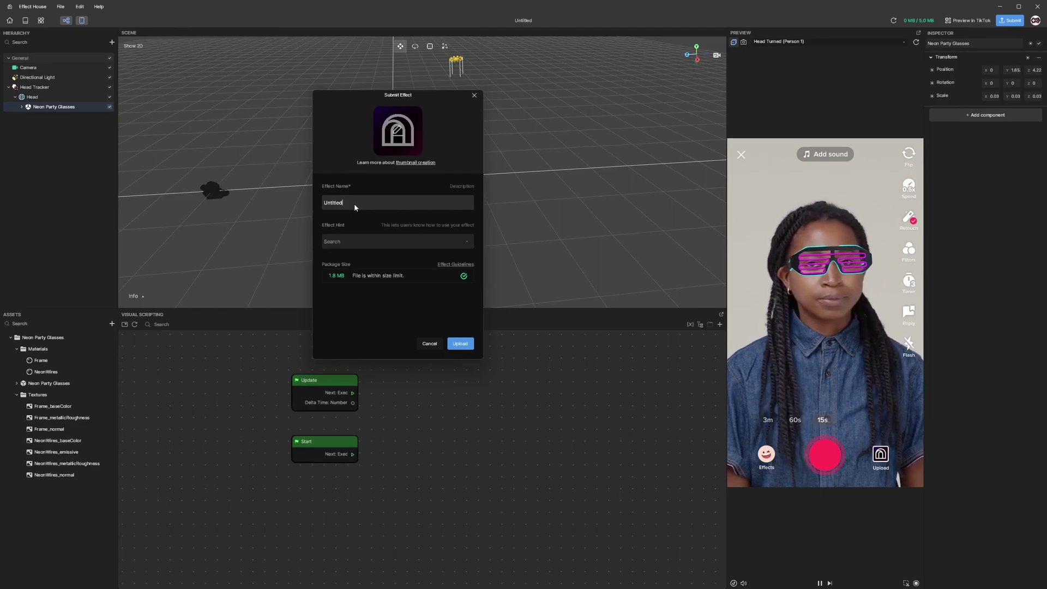
- Name the effect 'Hello Tiktok' and set its effect hint to Show face
left_click_drag(354, 204, 306, 206)
type("Hell")
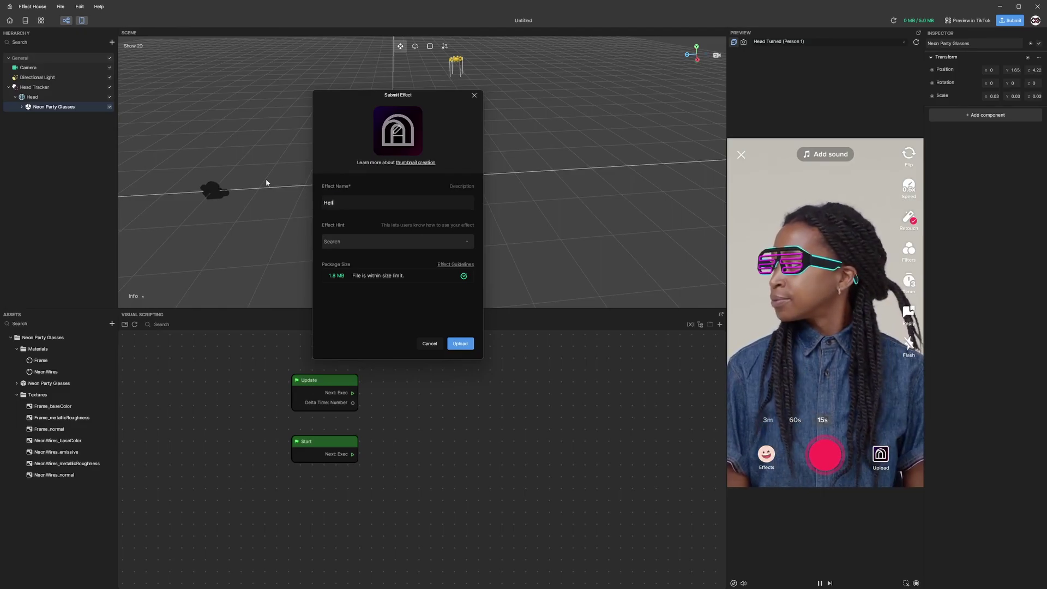
type("o Tik")
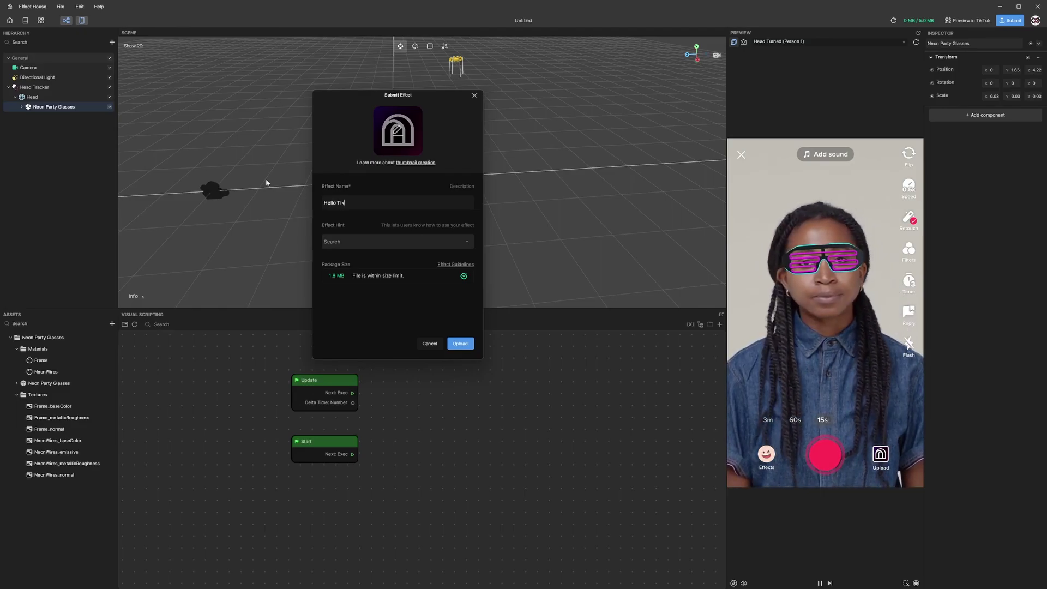
type("tok")
left_click(364, 244)
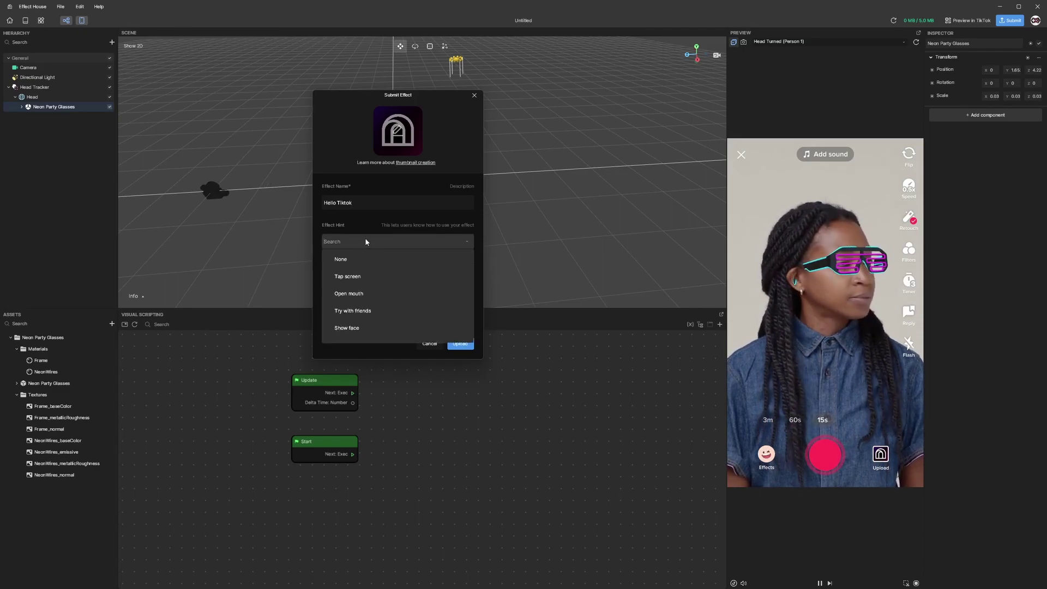
left_click(348, 327)
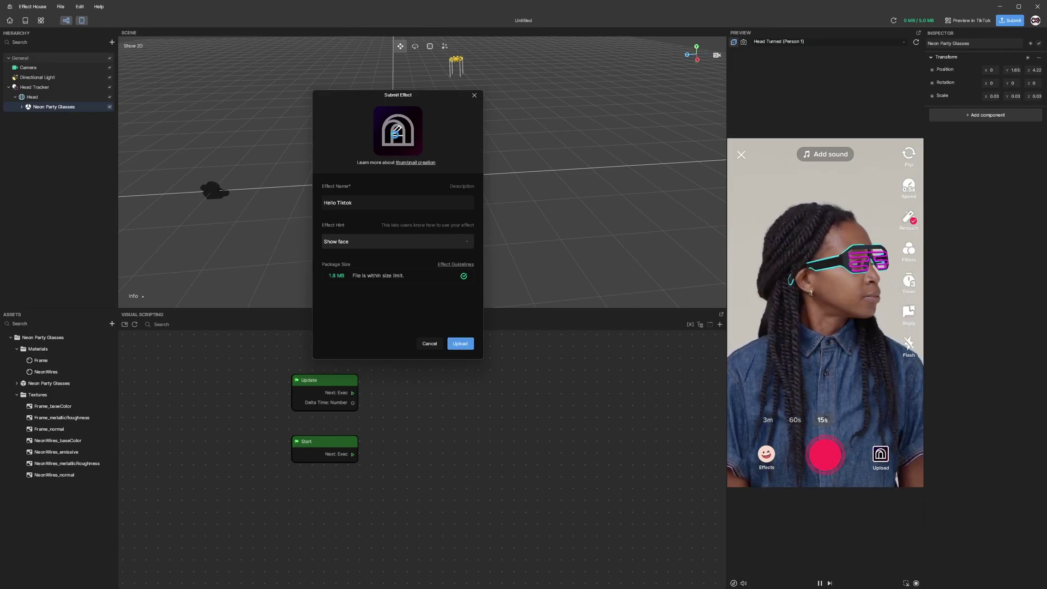
- Choose the coolye glasses image as the effect icon and upload the effect
left_click(395, 133)
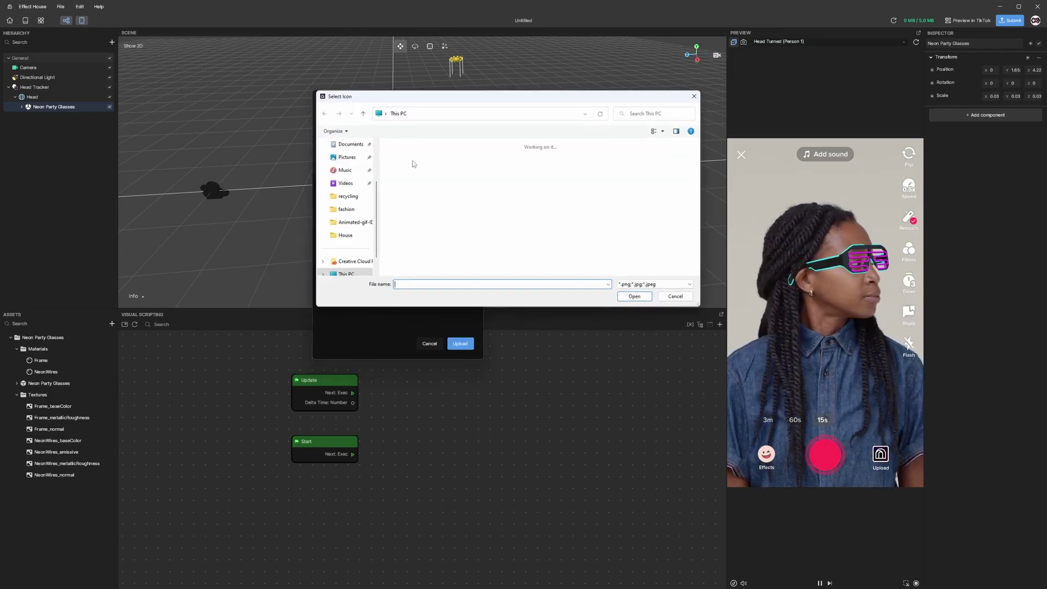
left_click(635, 296)
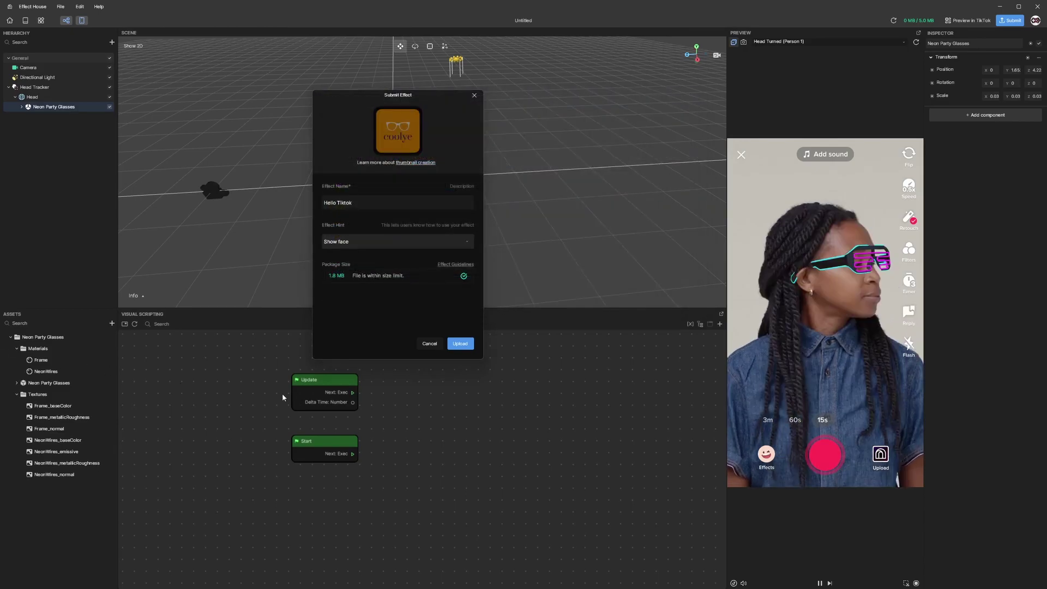
left_click(460, 344)
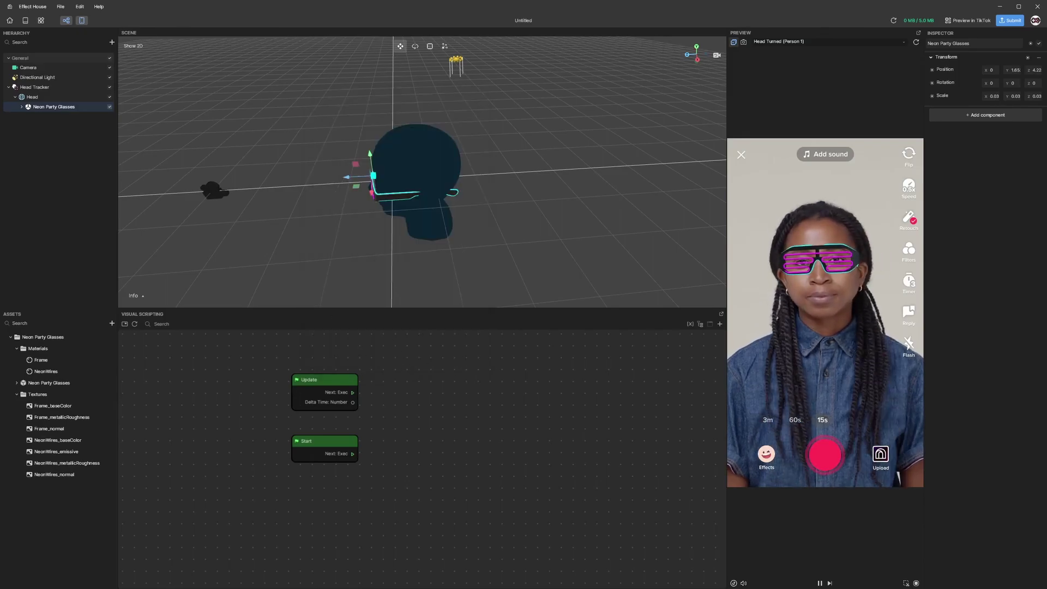